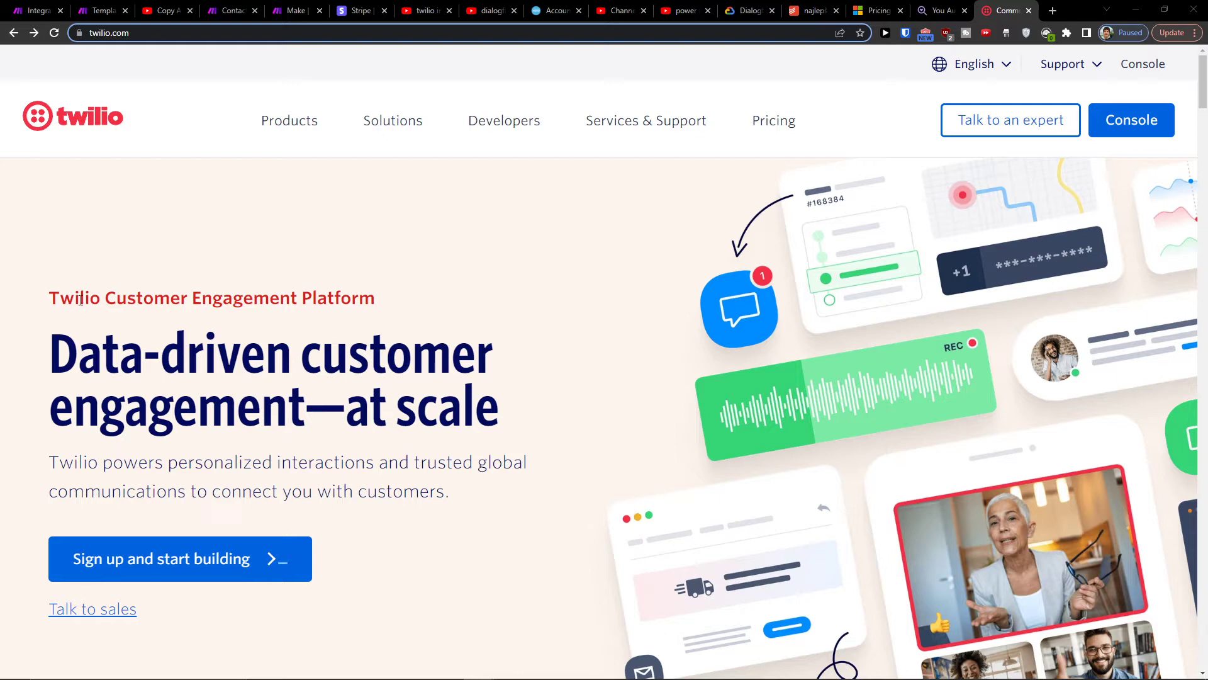
Follow the make.com register link from the YouTube video description to Make's sign-up page.
left_click(169, 11)
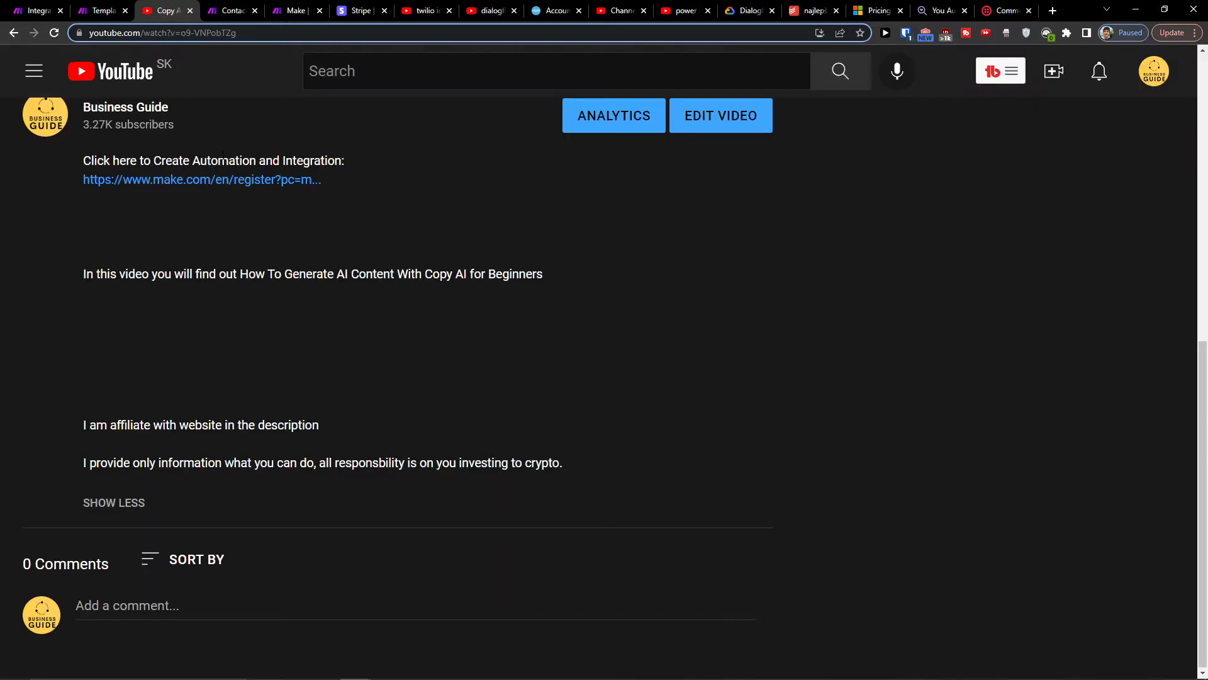
left_click(185, 179)
left_click(219, 12)
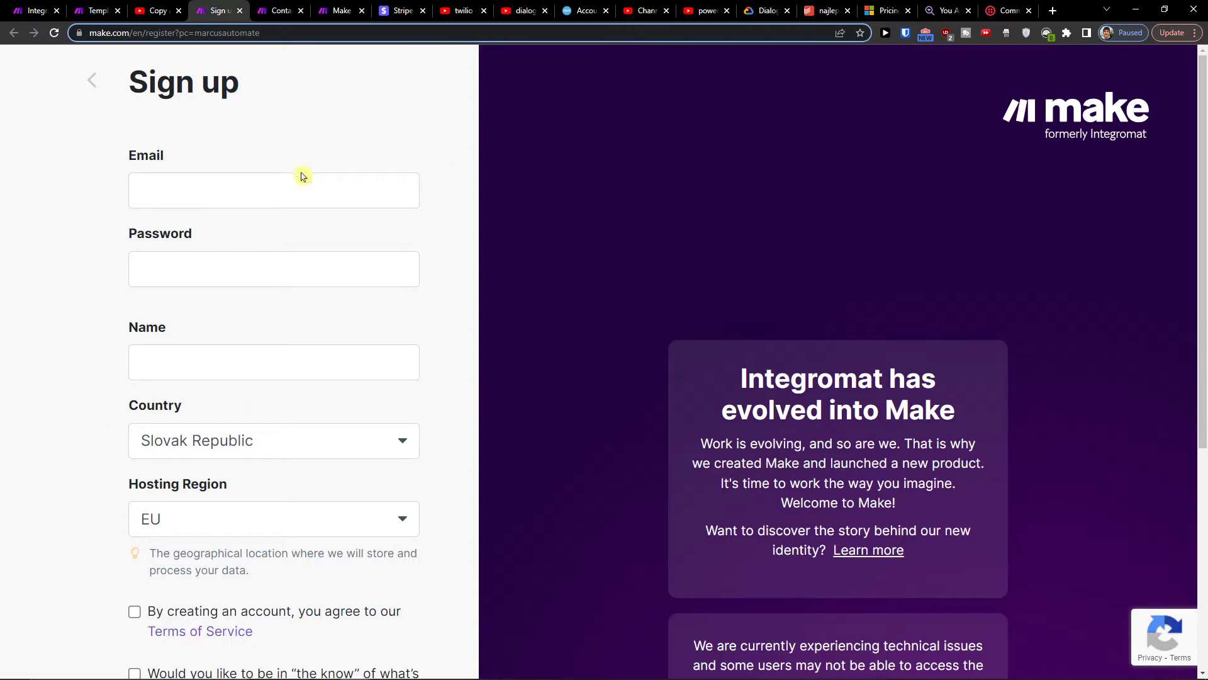
scroll(315, 245, "down", 1)
scroll(312, 257, "down", 2)
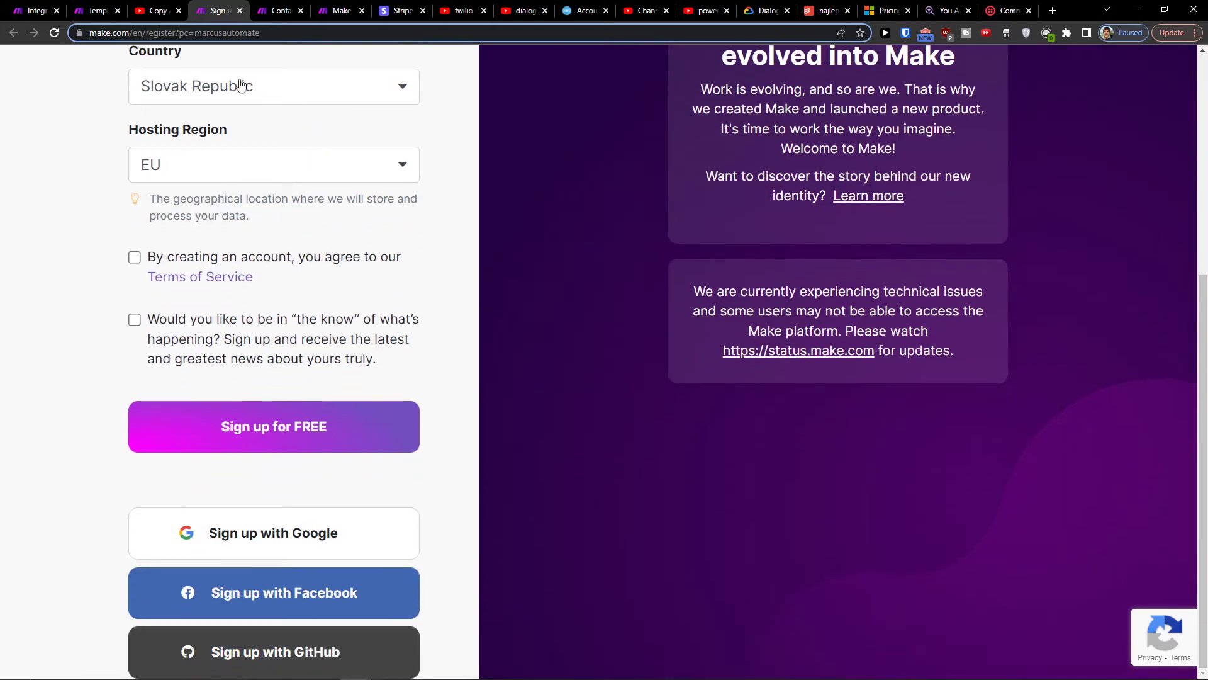
Discard the unsaved Twilio and Zoho CRM scenario and start a new empty scenario.
left_click(38, 10)
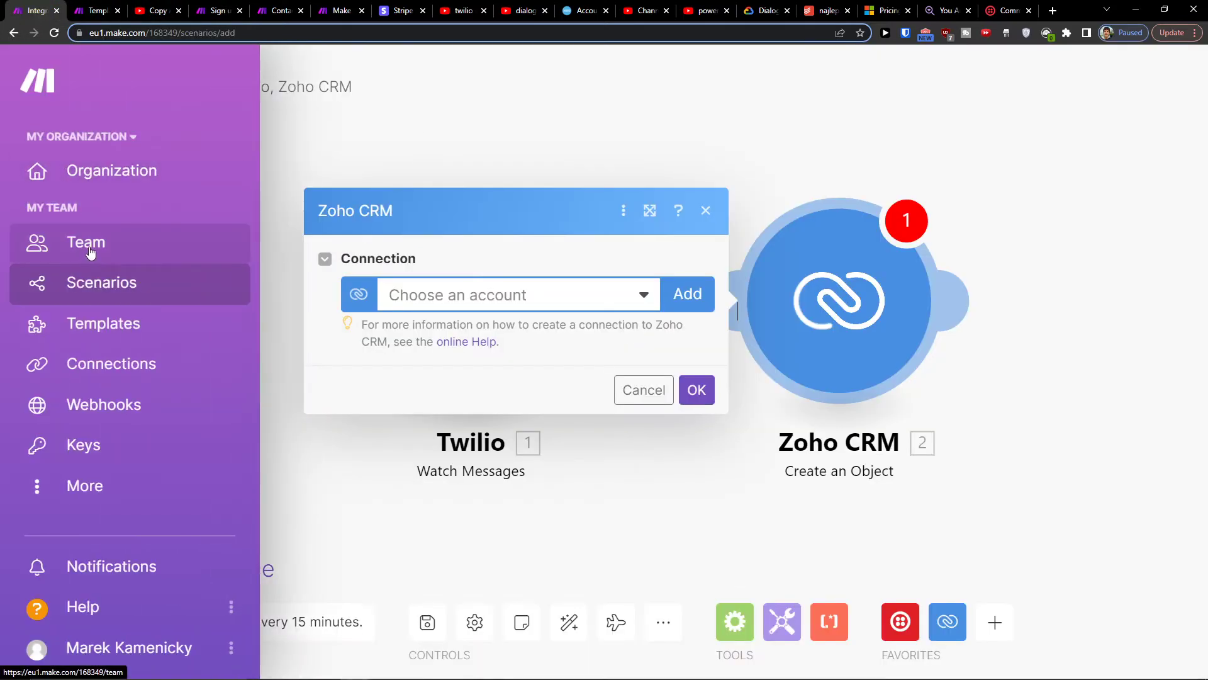
left_click(107, 280)
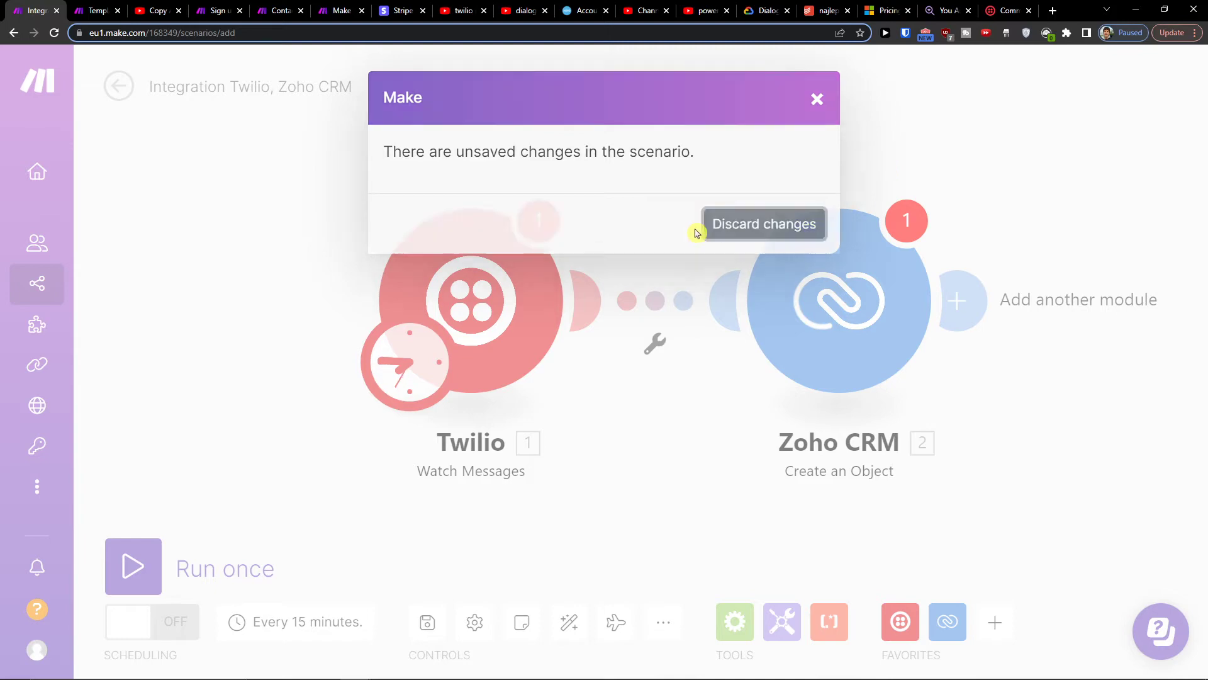
left_click(695, 231)
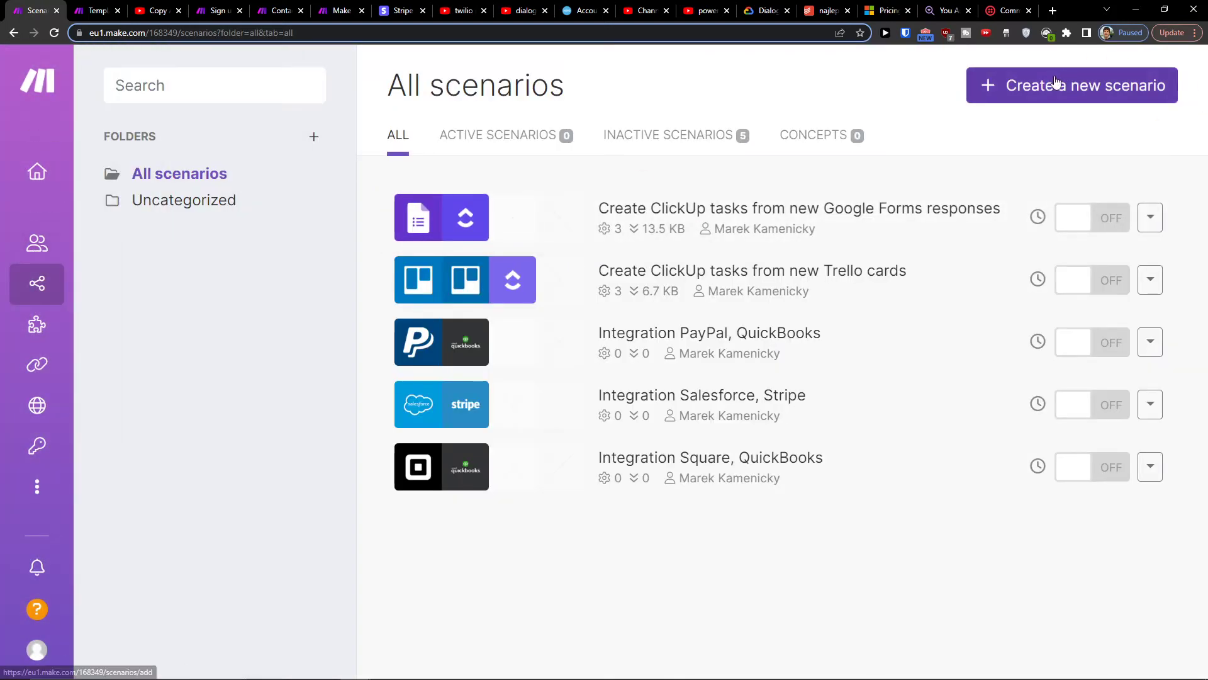
left_click(1059, 83)
Make Twilio Watch Recordings the new scenario's first module.
left_click(626, 339)
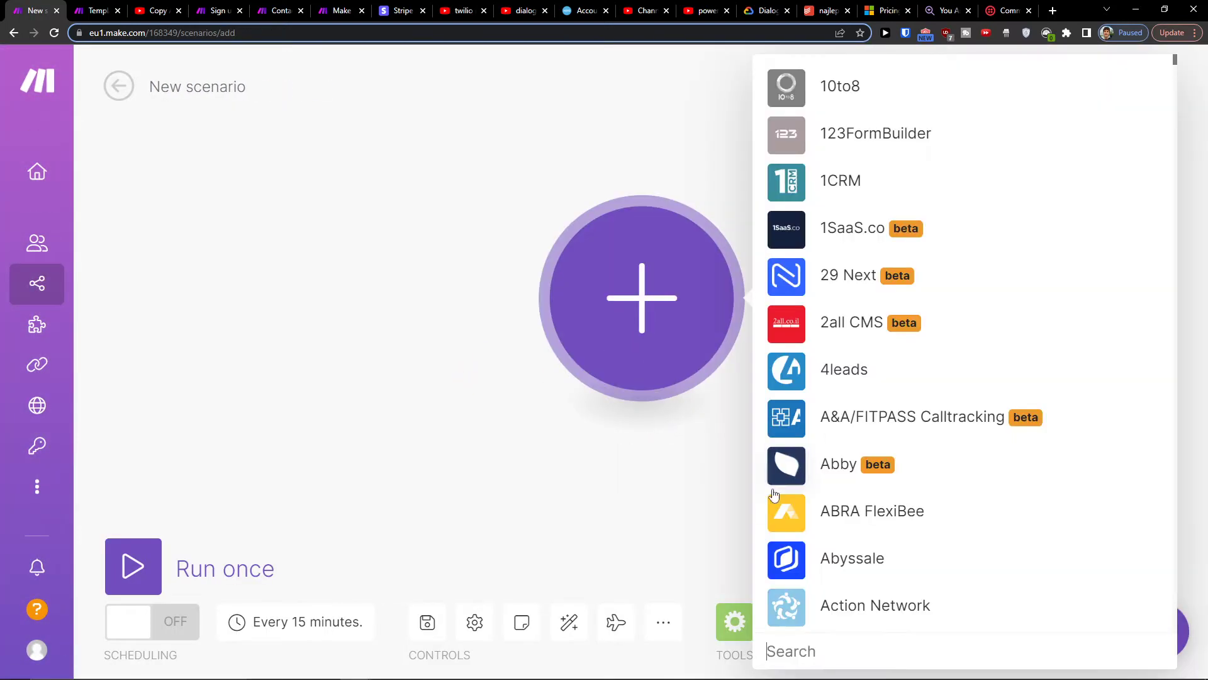
type("twi")
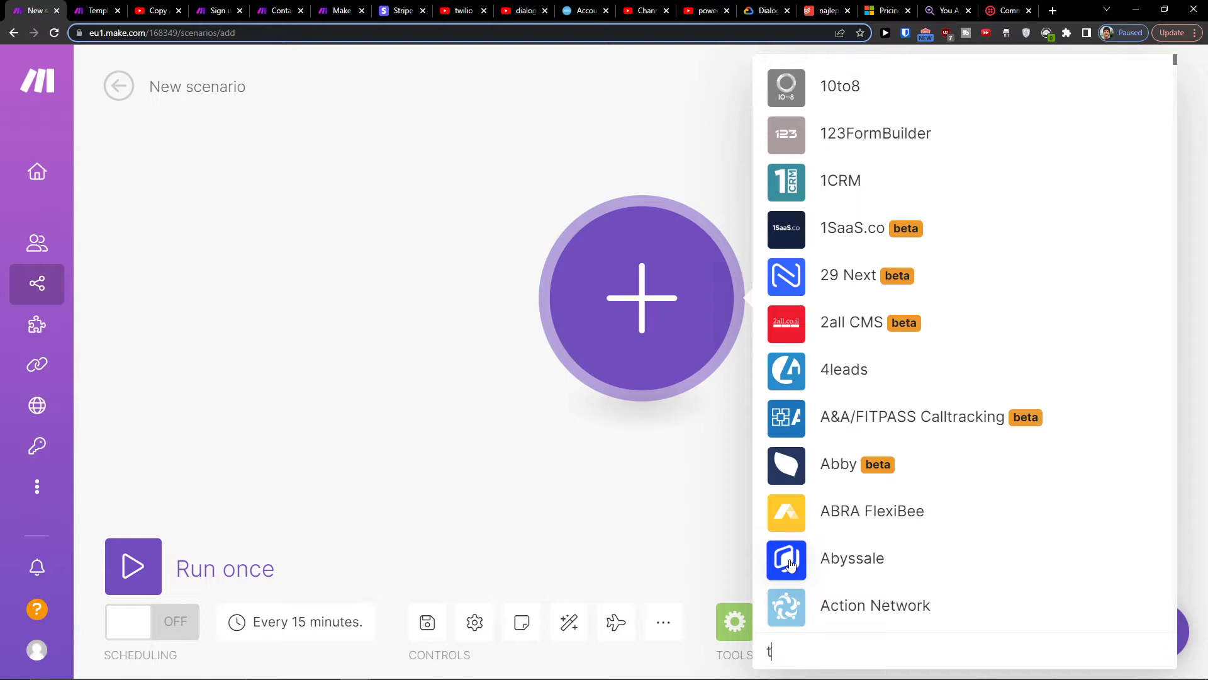
left_click(862, 200)
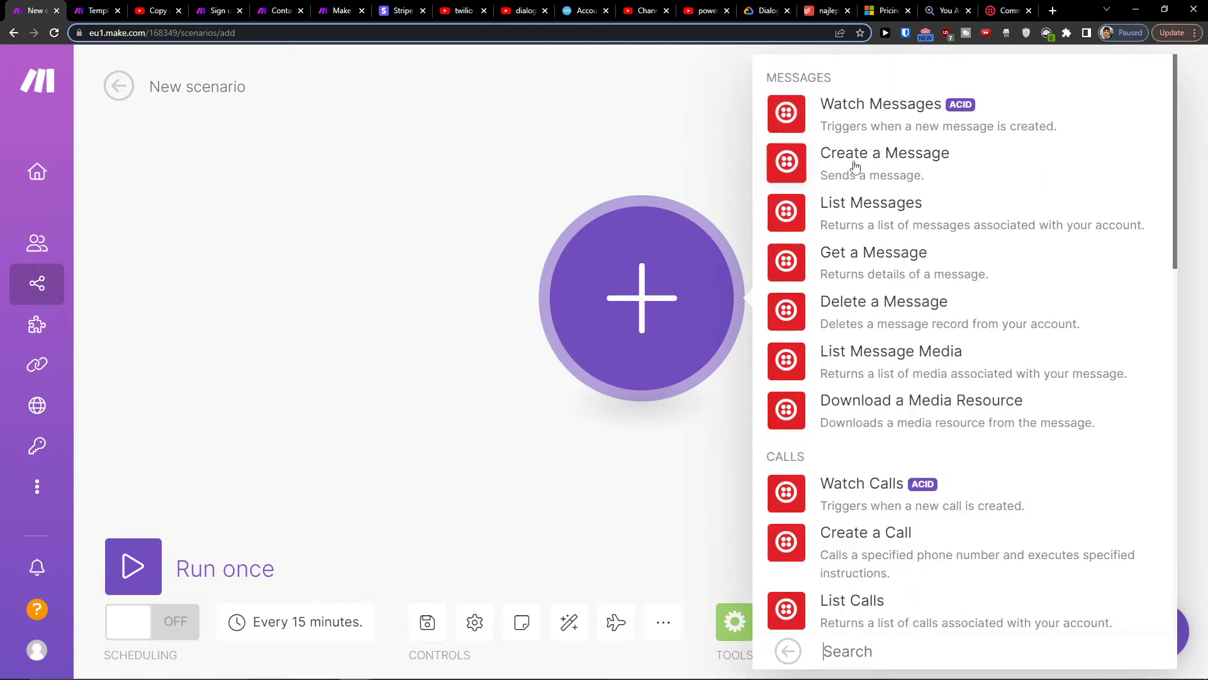
scroll(847, 500, "down", 3)
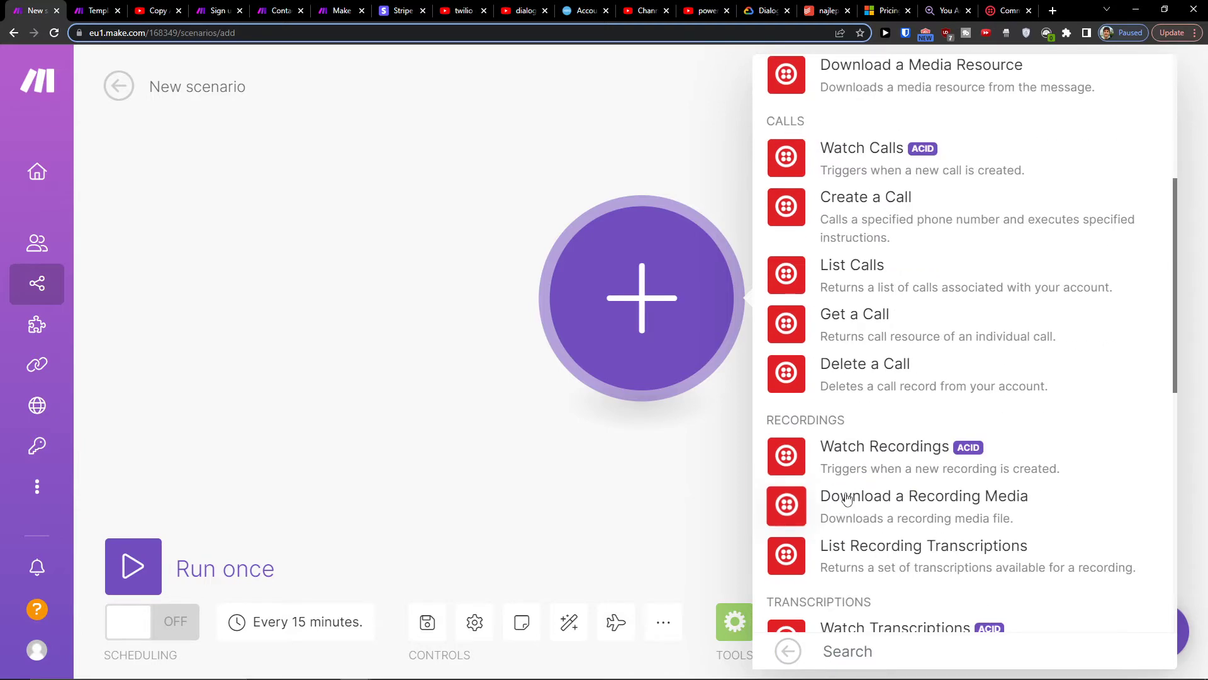
scroll(846, 501, "down", 1)
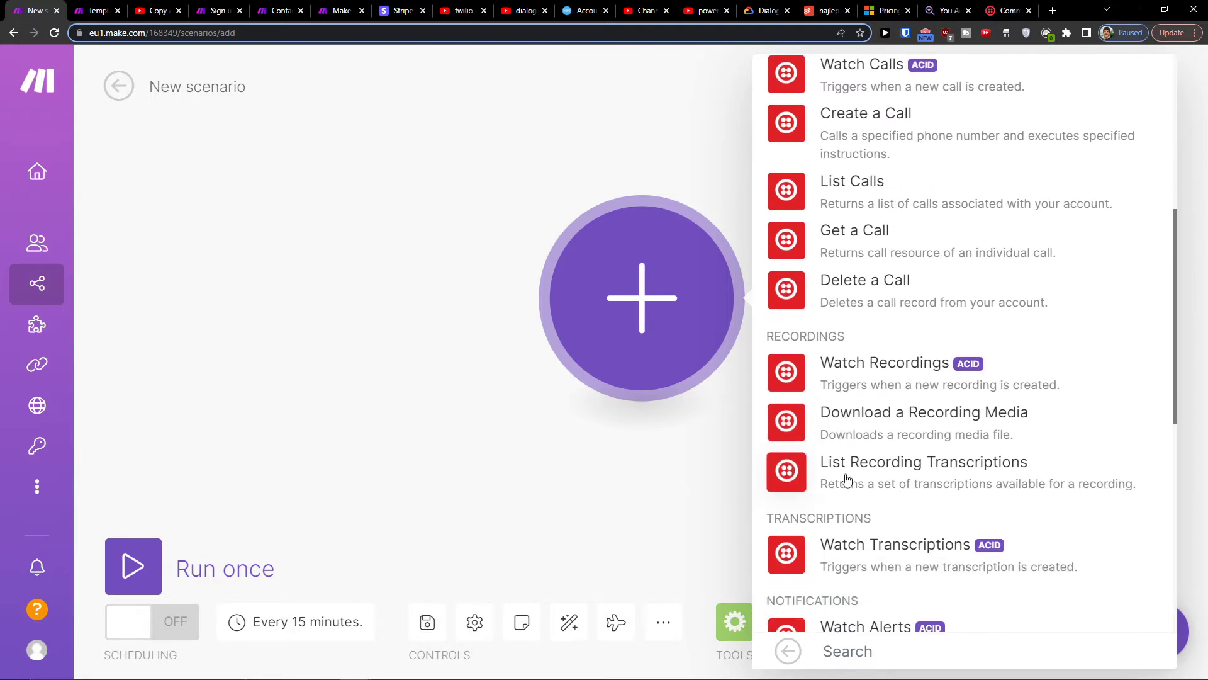
left_click(883, 378)
Add ServiceNow as the second module after the repositioned Twilio trigger.
left_click(510, 170)
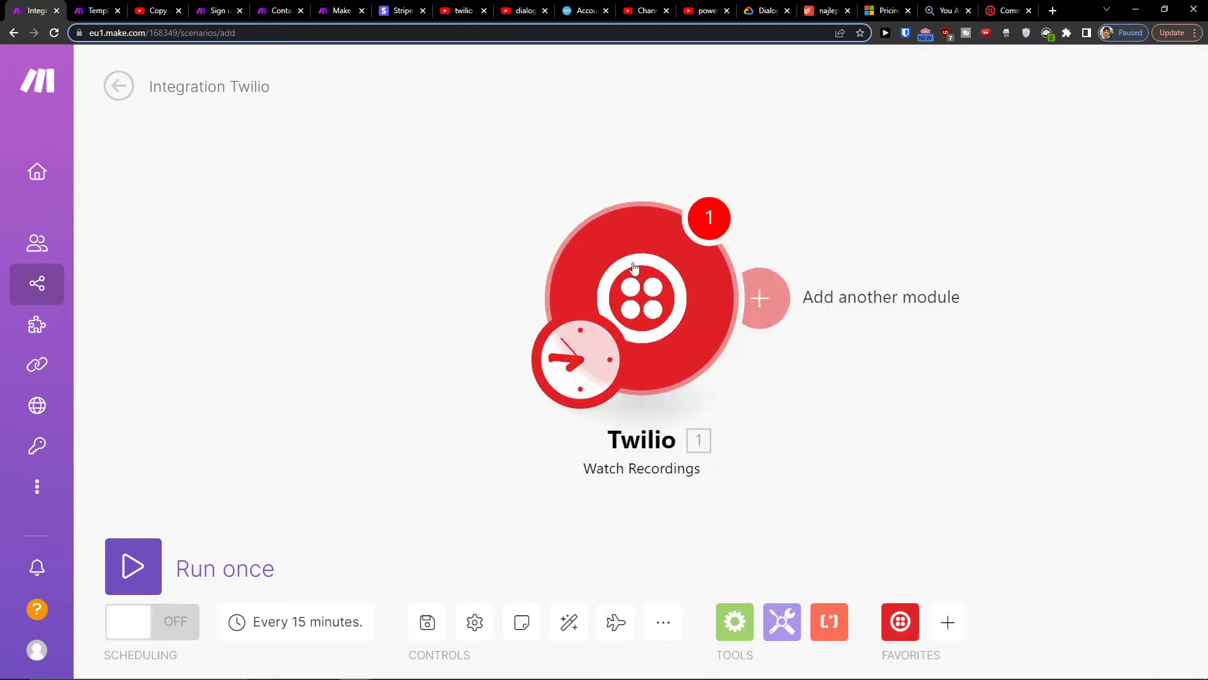
left_click_drag(634, 269, 416, 304)
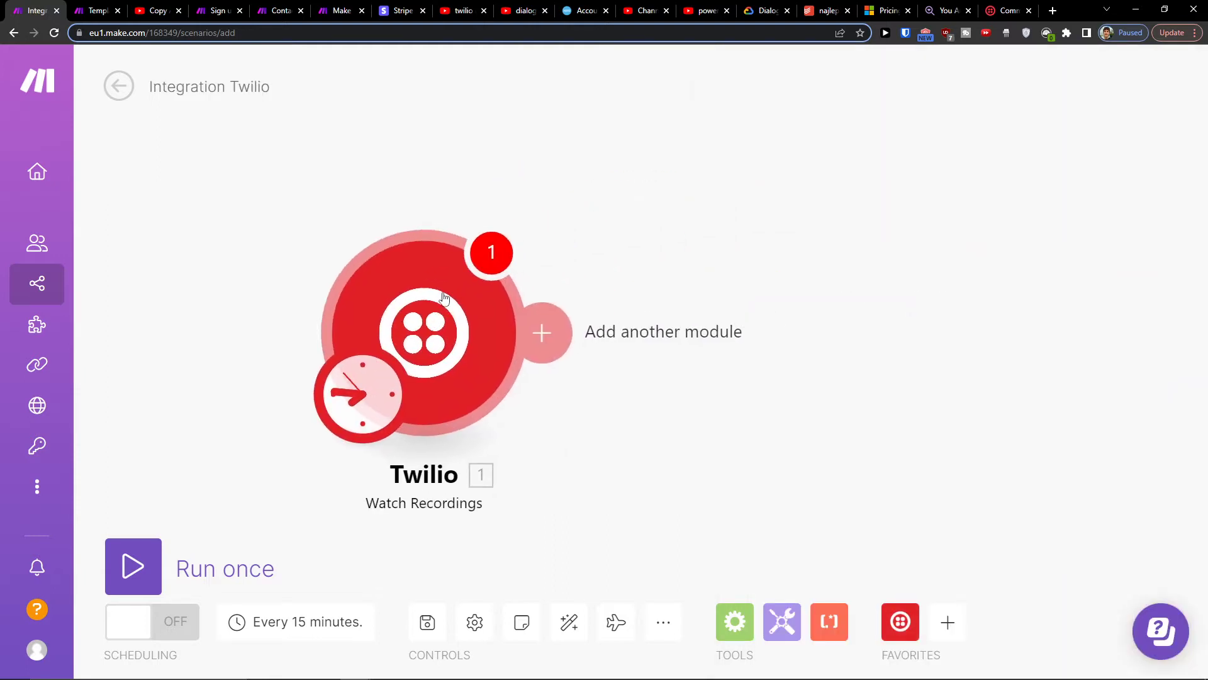
left_click(540, 345)
left_click(412, 351)
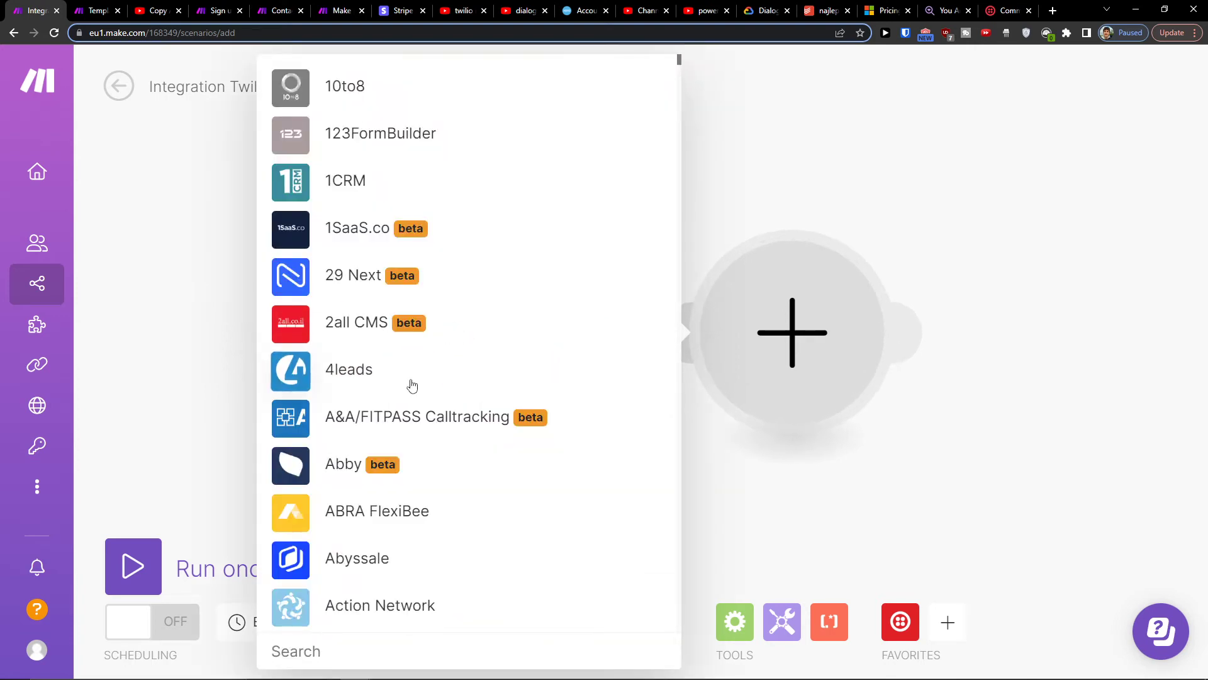
type("serv")
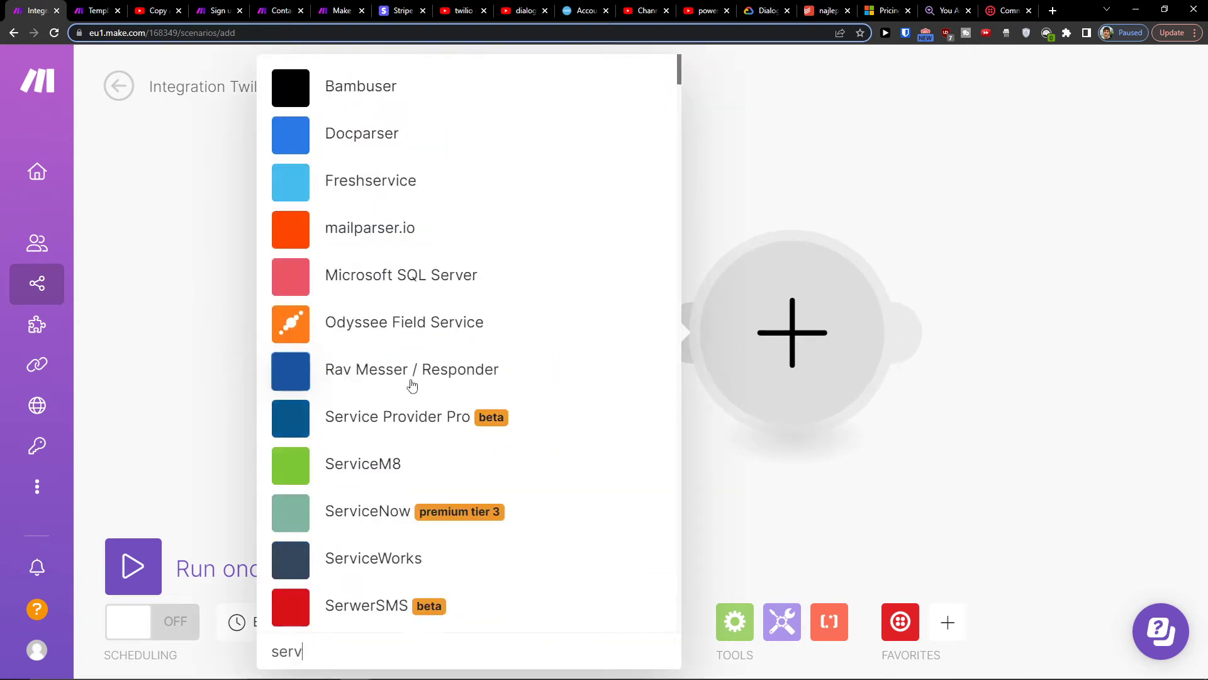
type("iceno")
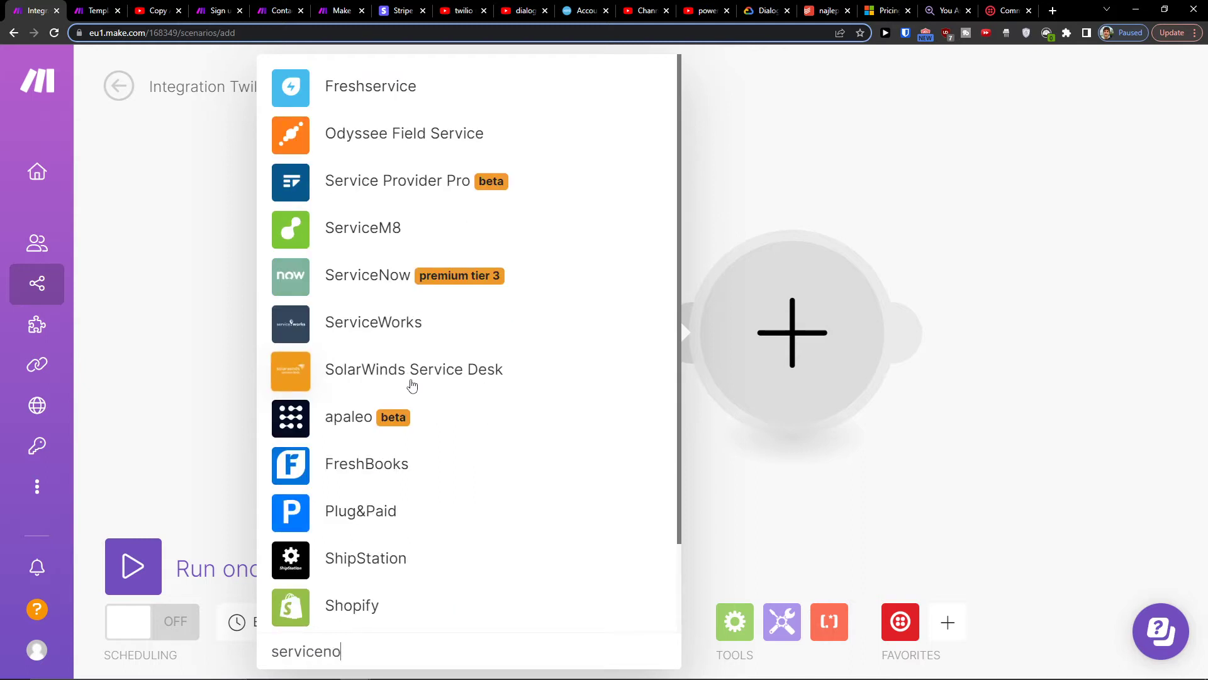
left_click(392, 330)
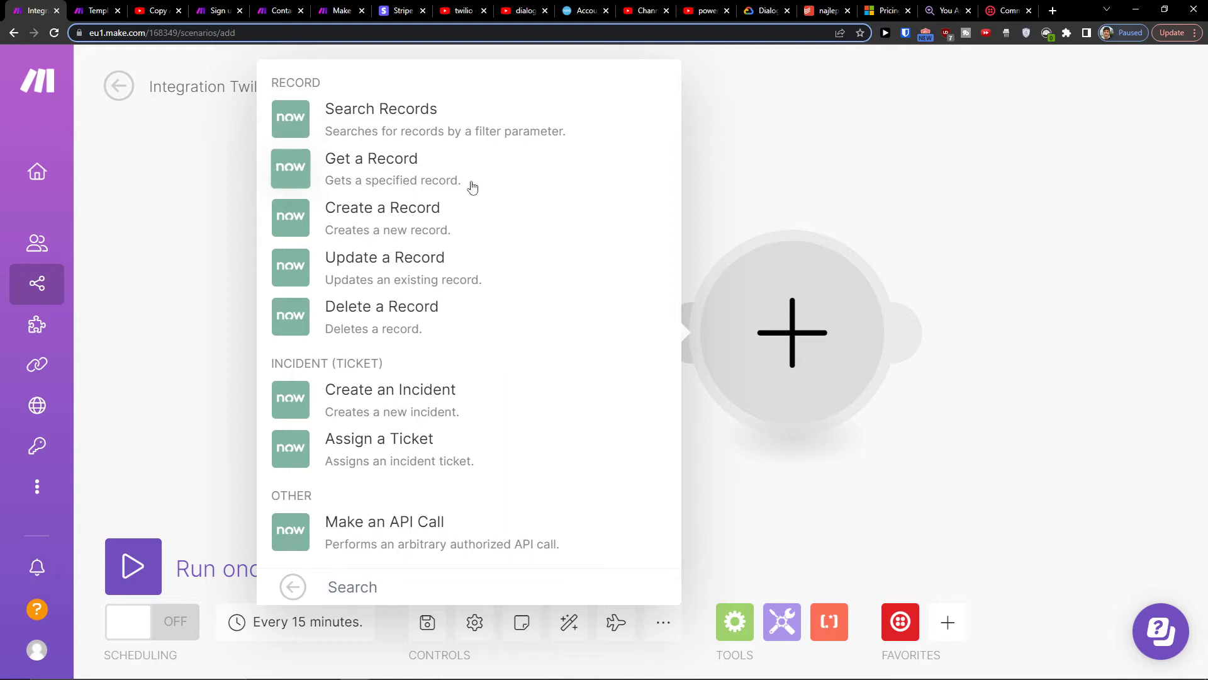
Set the ServiceNow module to Create a Record without a connection, then view the support ticket form.
left_click(481, 235)
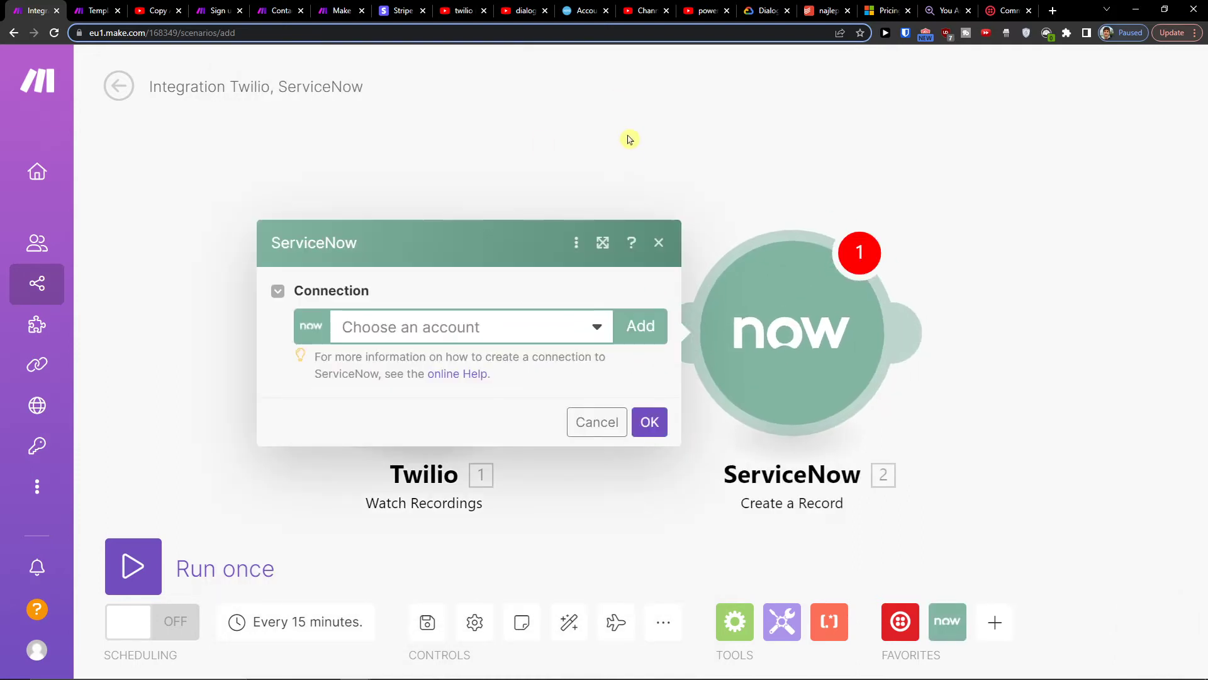
left_click(626, 132)
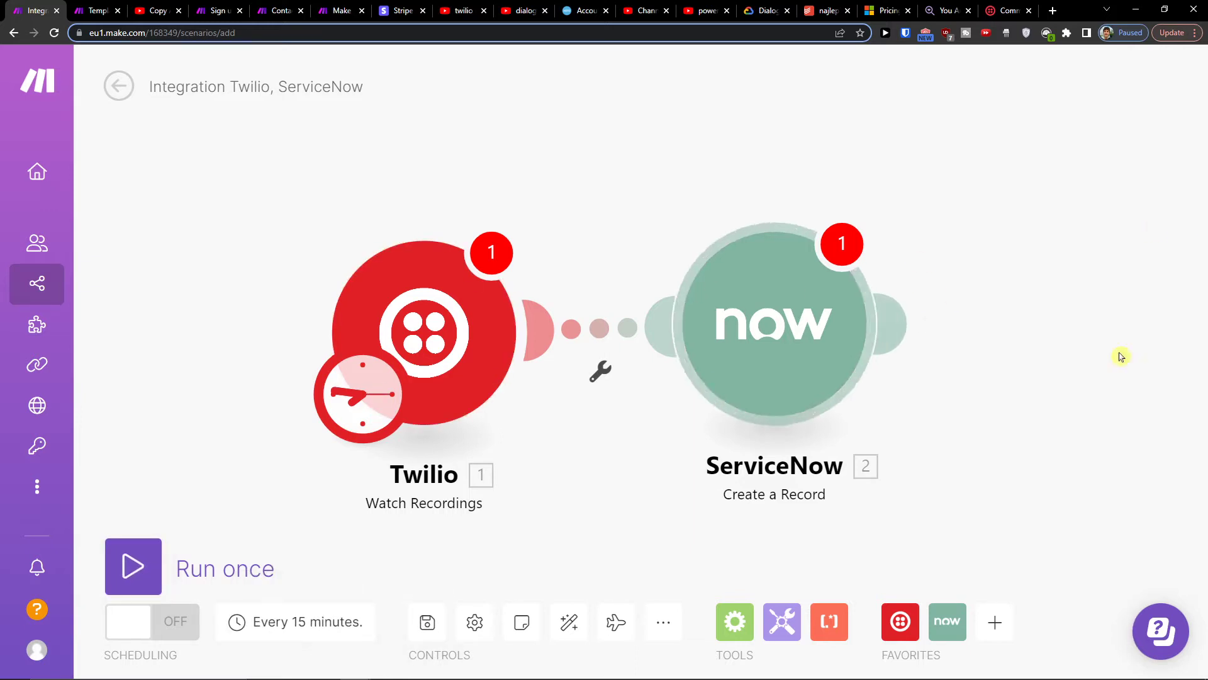
left_click(445, 188)
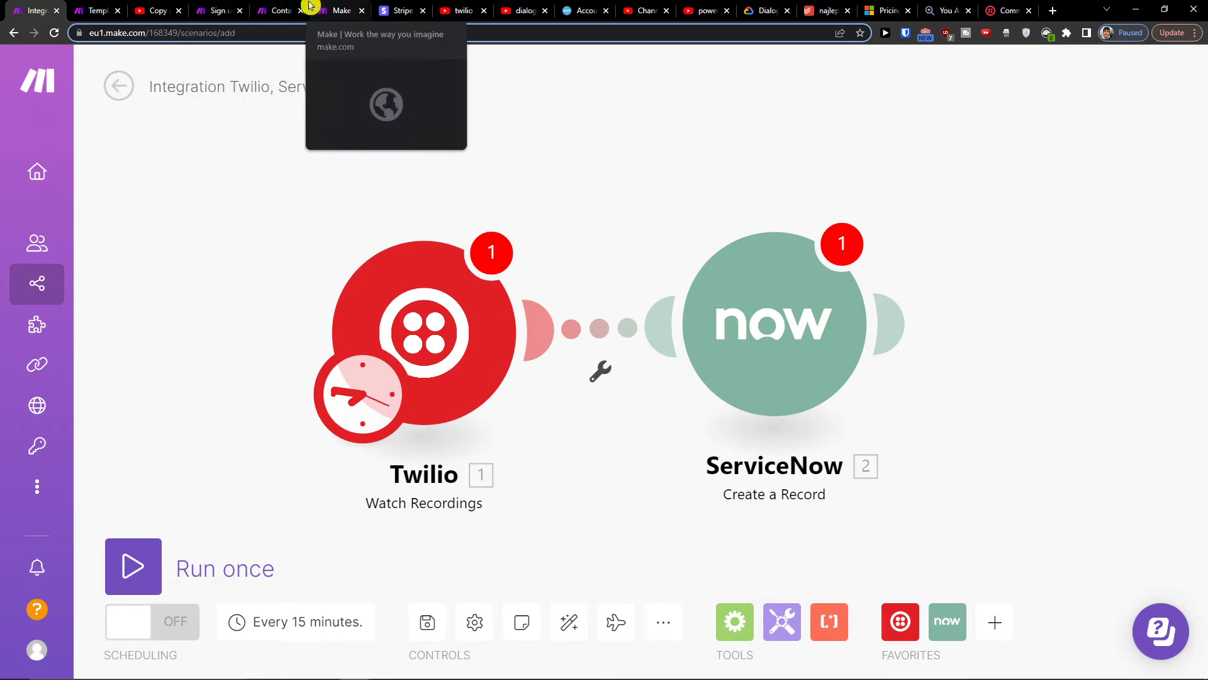
left_click(284, 9)
scroll(250, 156, "up", 2)
scroll(251, 157, "down", 5)
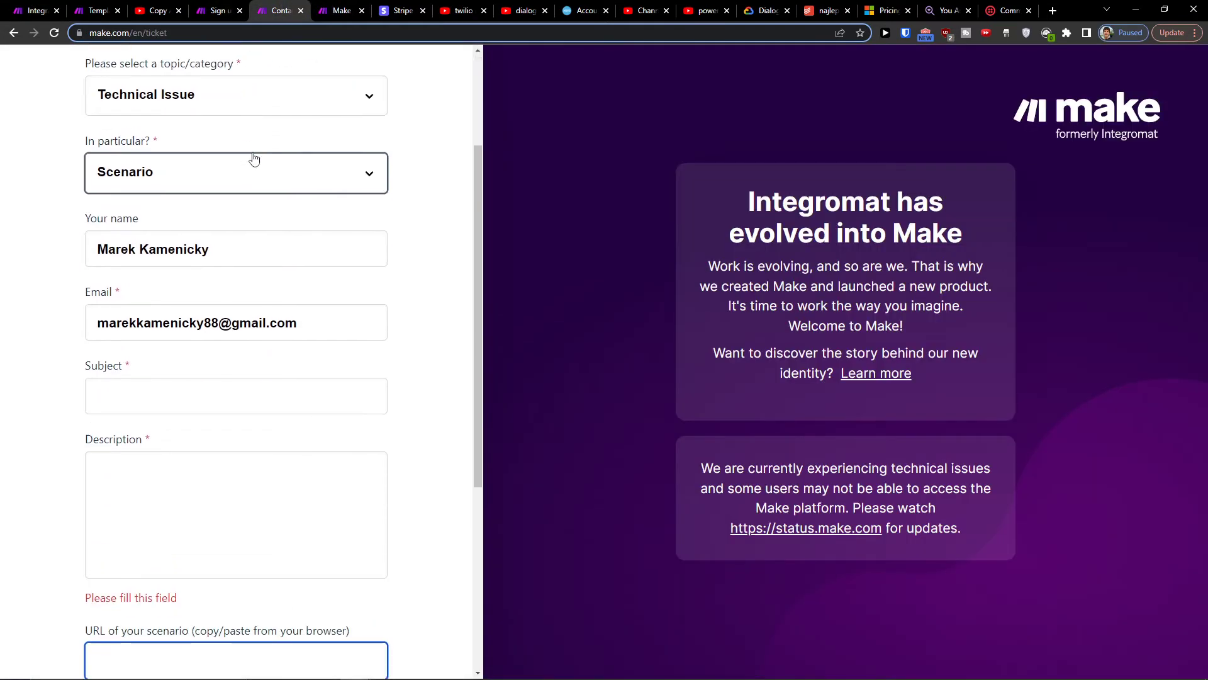
scroll(253, 158, "up", 5)
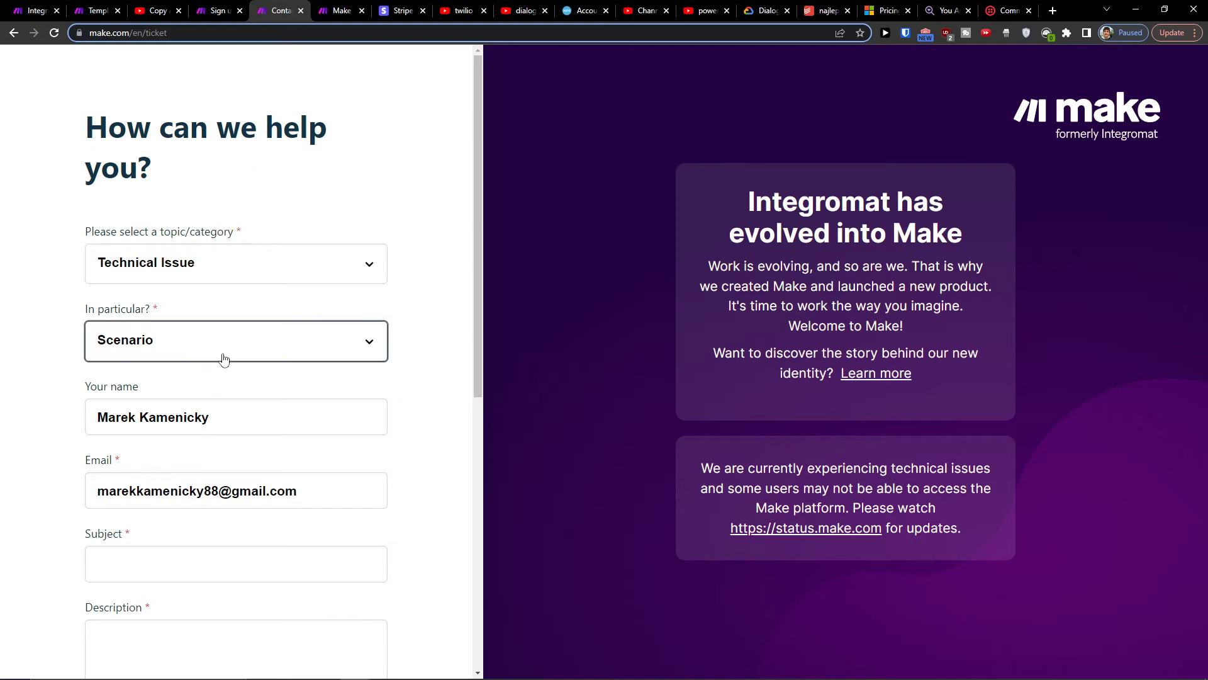
scroll(151, 274, "down", 4)
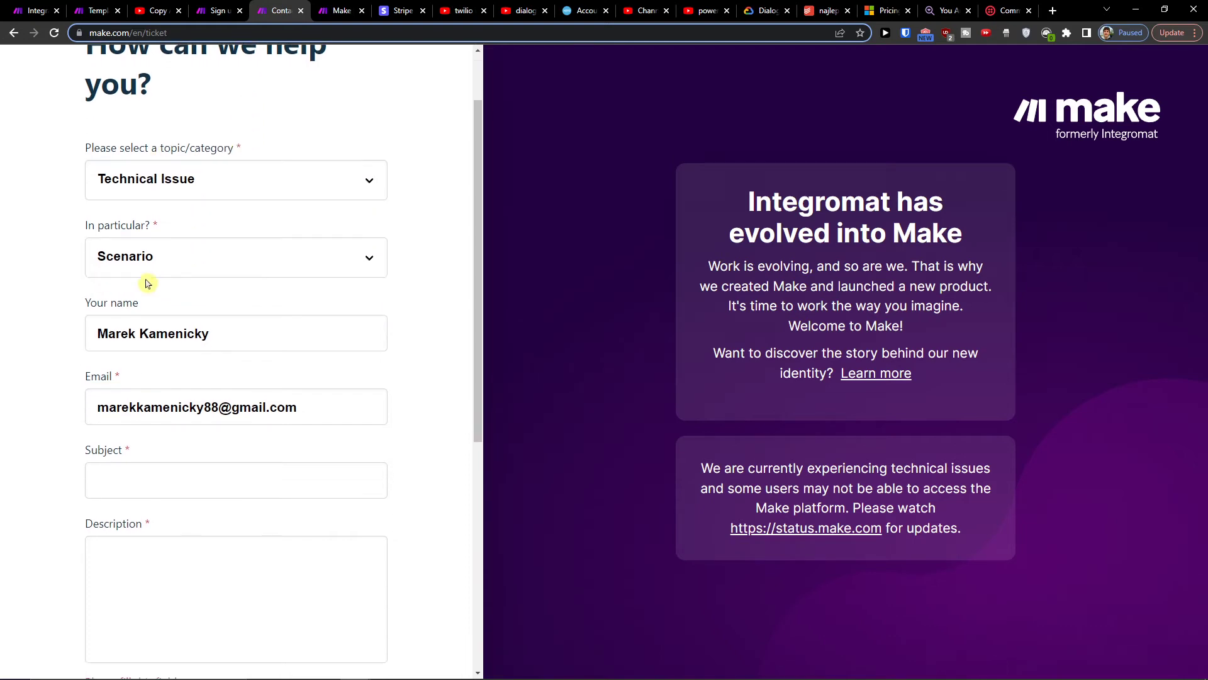